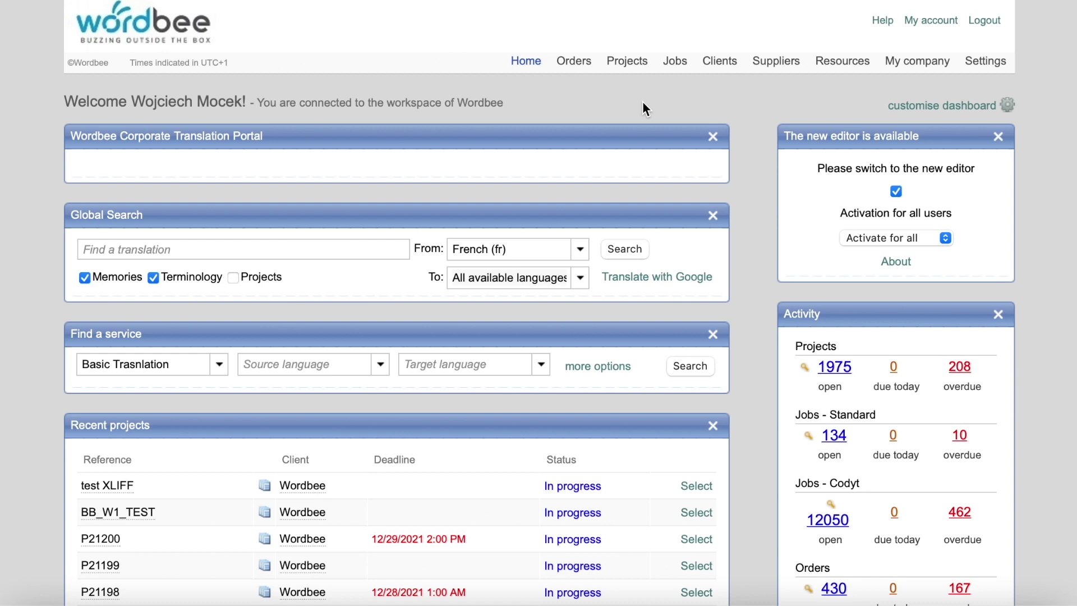
Create a new Codyt project and enter First_project as its reference.
left_click(637, 71)
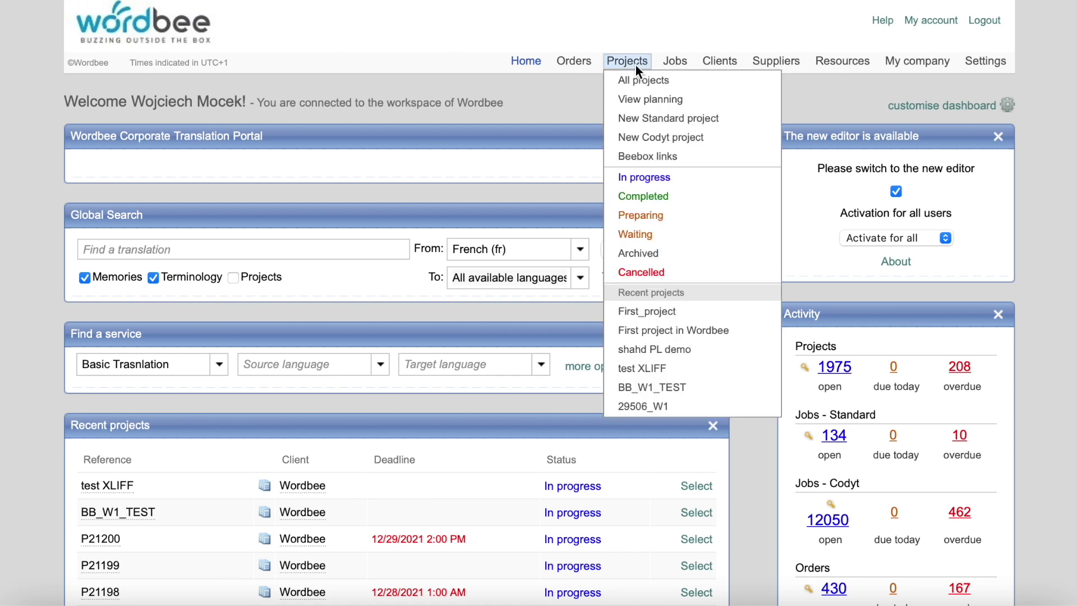
left_click(636, 66)
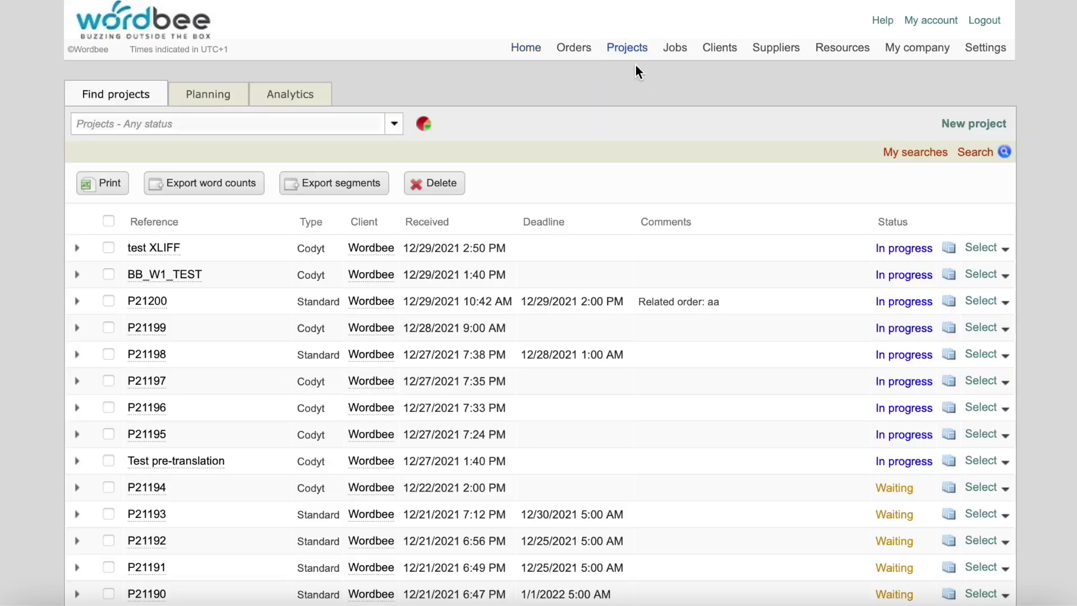
left_click(974, 131)
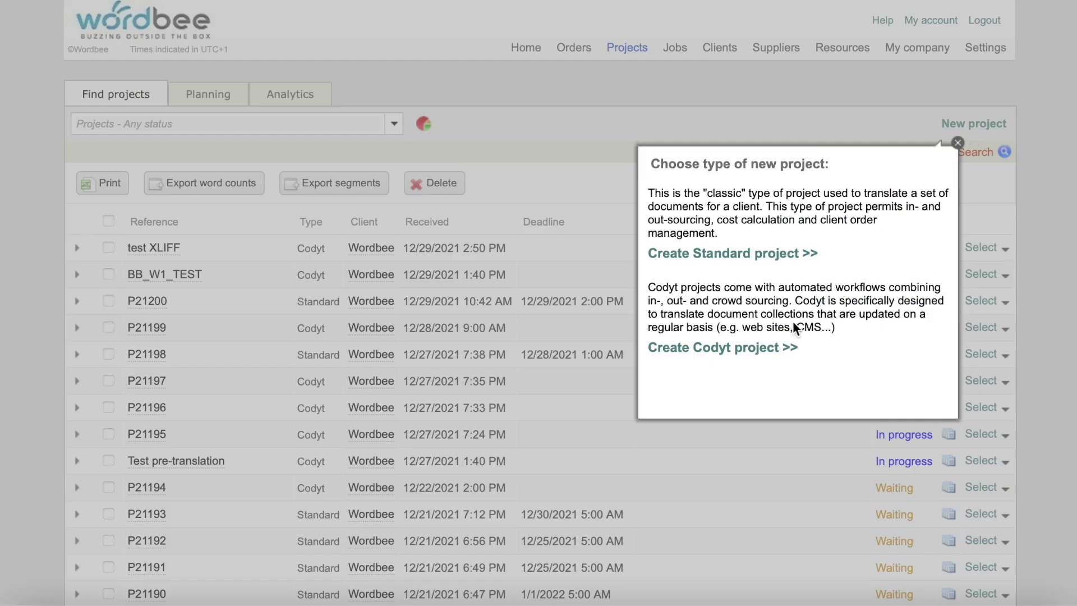
left_click(750, 350)
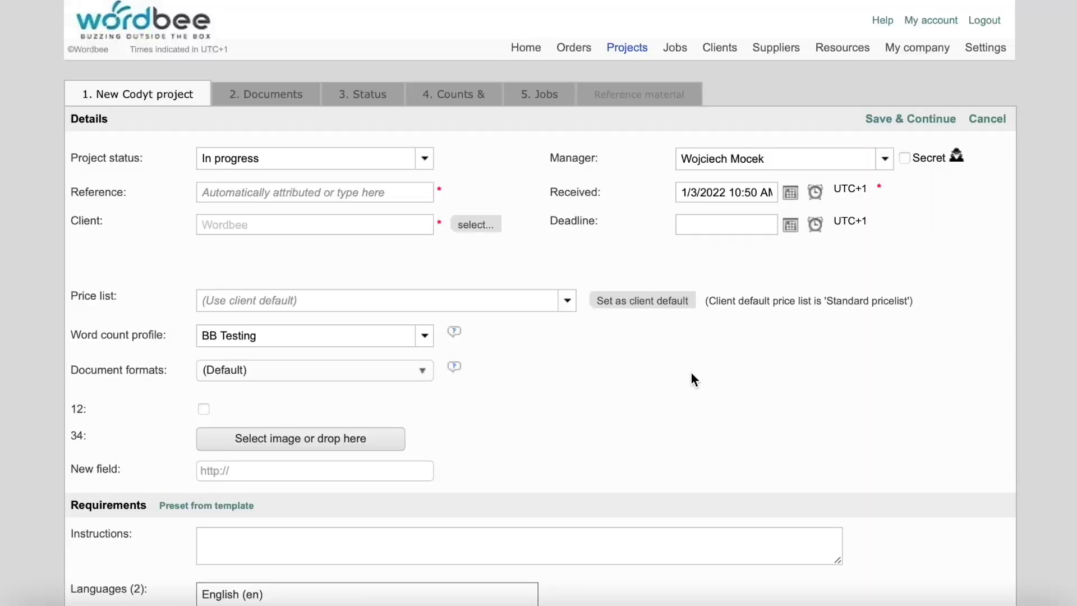
left_click(339, 192)
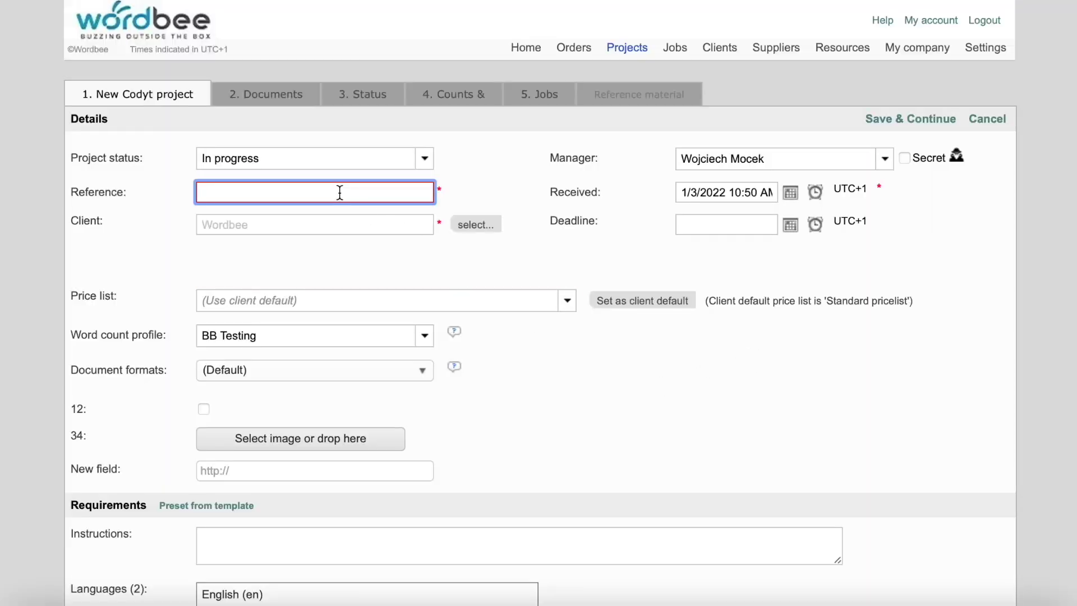
type("First_project")
Add Danish (da) to the new project's languages.
scroll(588, 307, "down", 5)
left_click(692, 438)
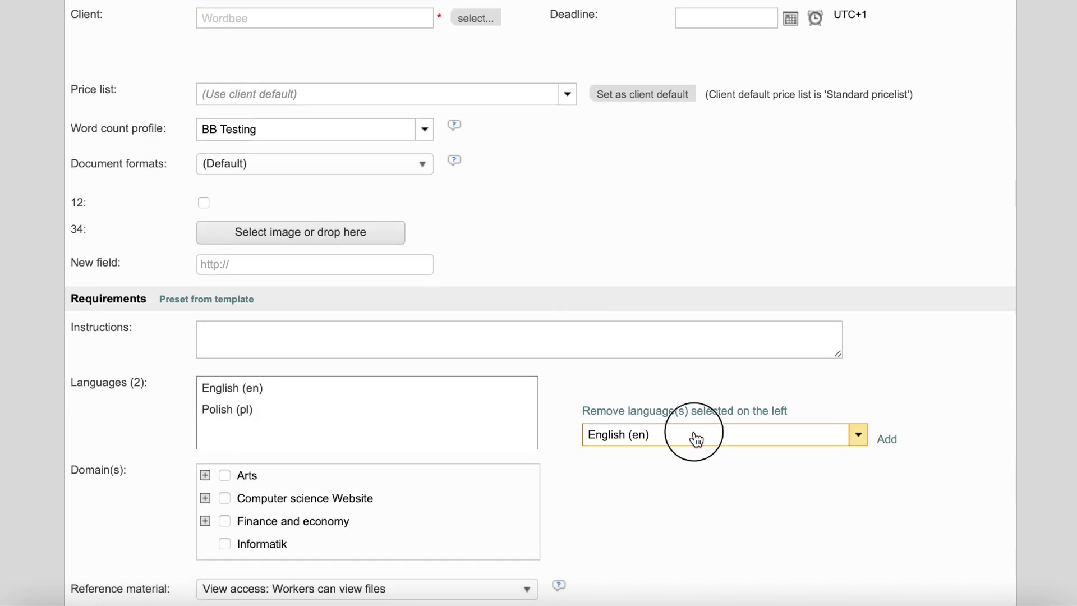
scroll(749, 246, "up", 3)
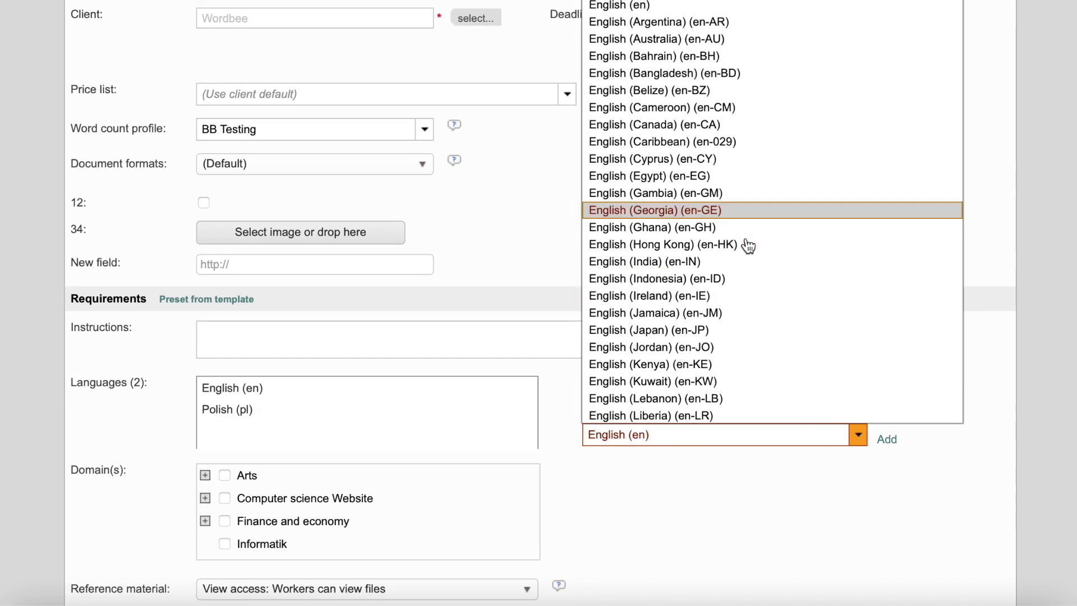
scroll(748, 246, "down", 7)
scroll(749, 245, "up", 13)
scroll(748, 246, "up", 3)
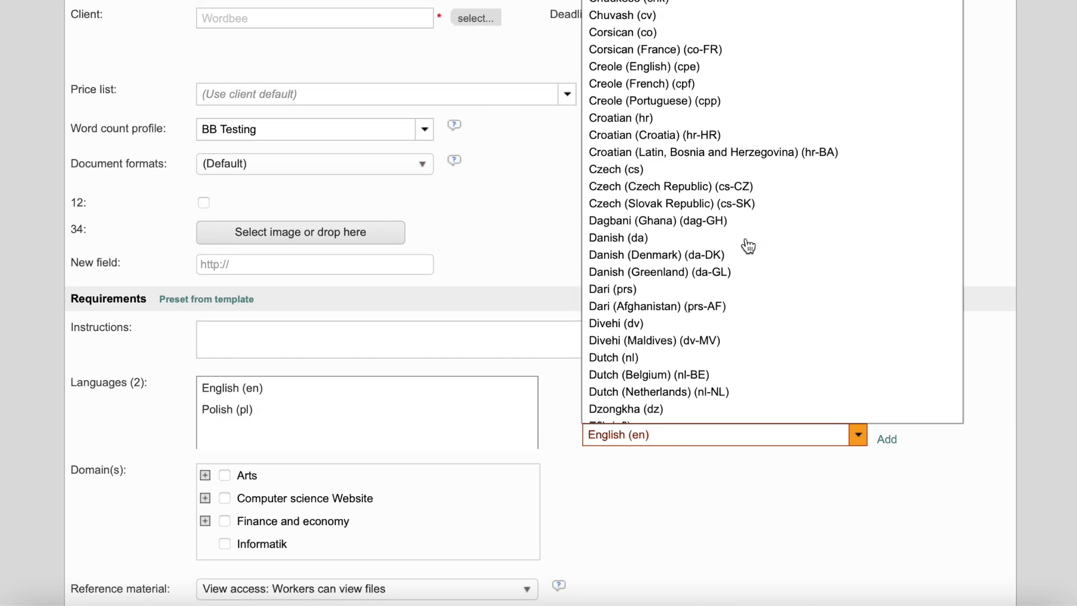
left_click(705, 241)
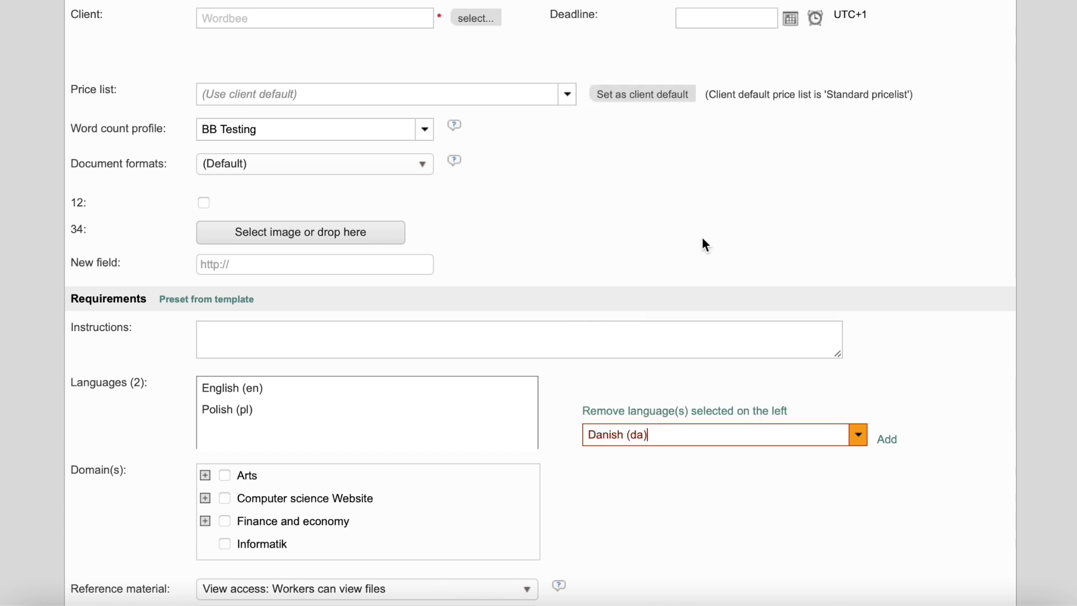
left_click(887, 447)
Add Czech (cs) to the new project's languages.
left_click(821, 442)
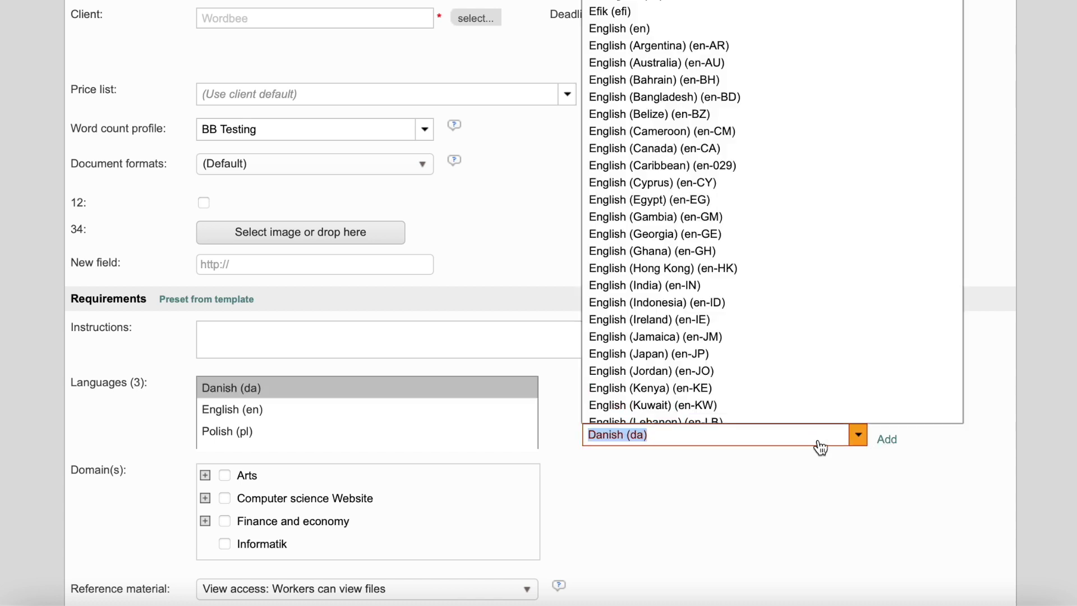
scroll(741, 144, "up", 6)
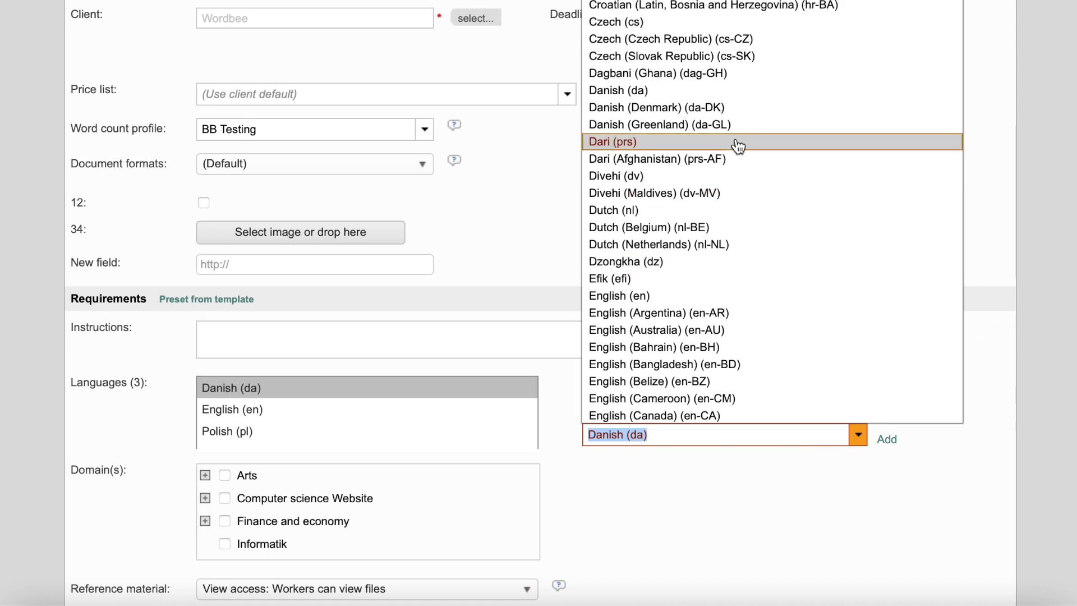
scroll(714, 131, "up", 1)
left_click(716, 74)
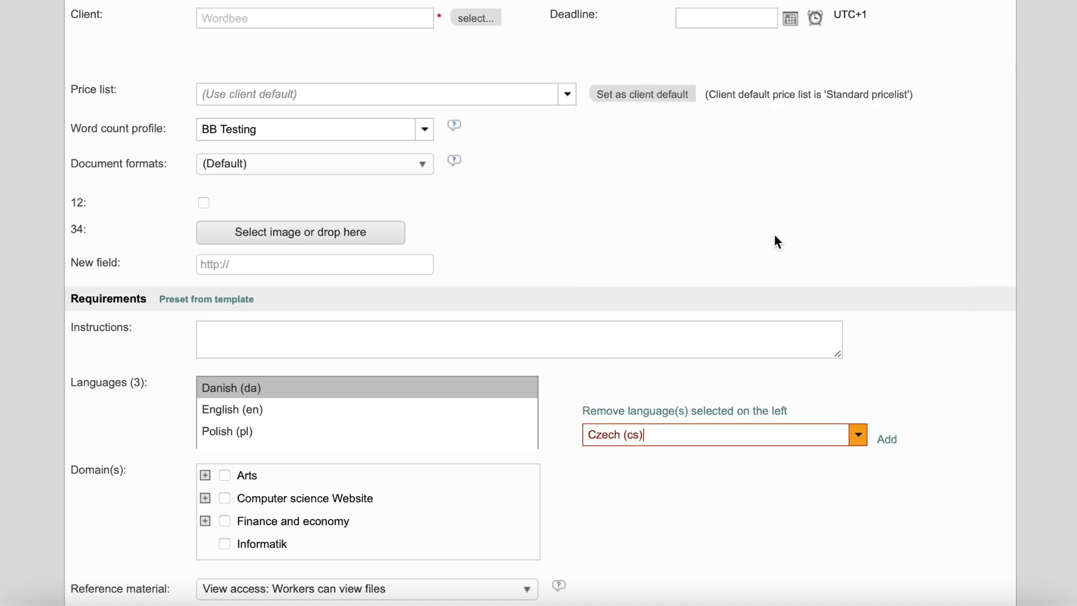
left_click(887, 440)
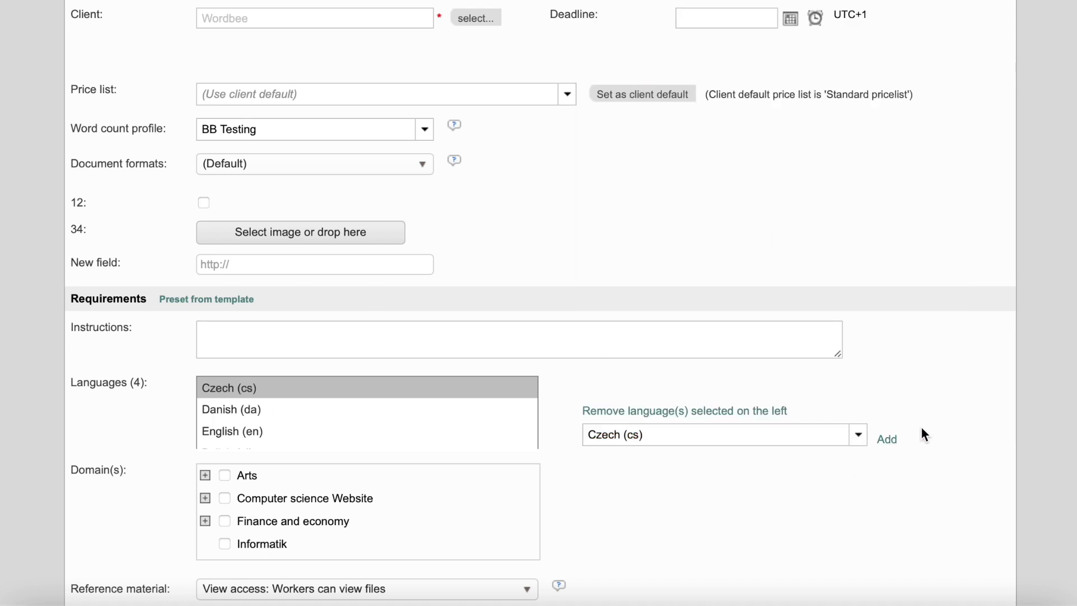
Review the remaining project details, save the new project and continue to its settings.
scroll(920, 393, "down", 3)
scroll(919, 375, "up", 6)
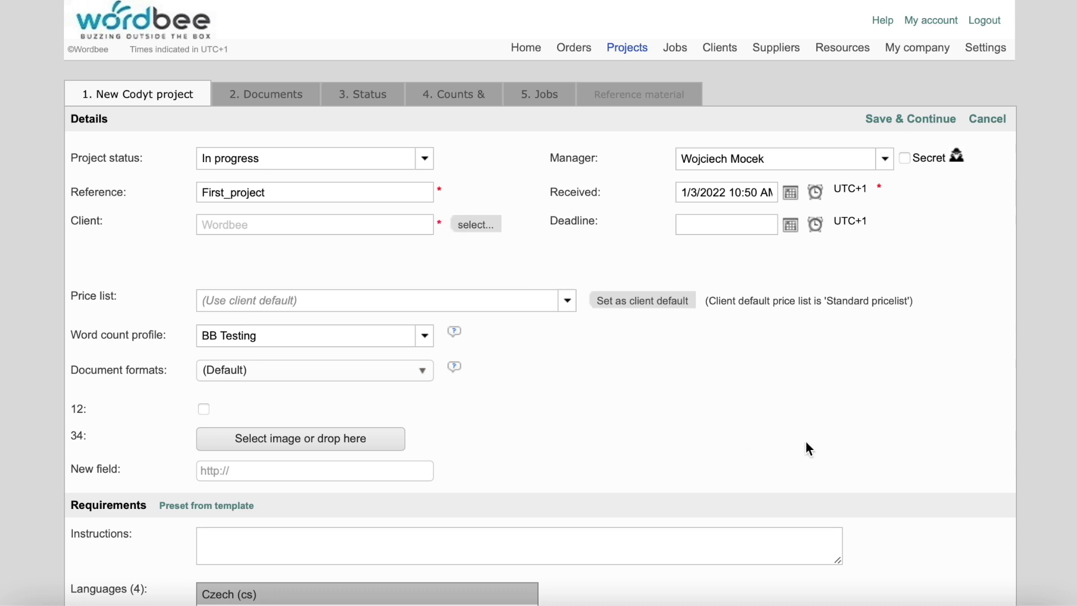
scroll(807, 443, "down", 7)
scroll(807, 443, "up", 8)
left_click(905, 120)
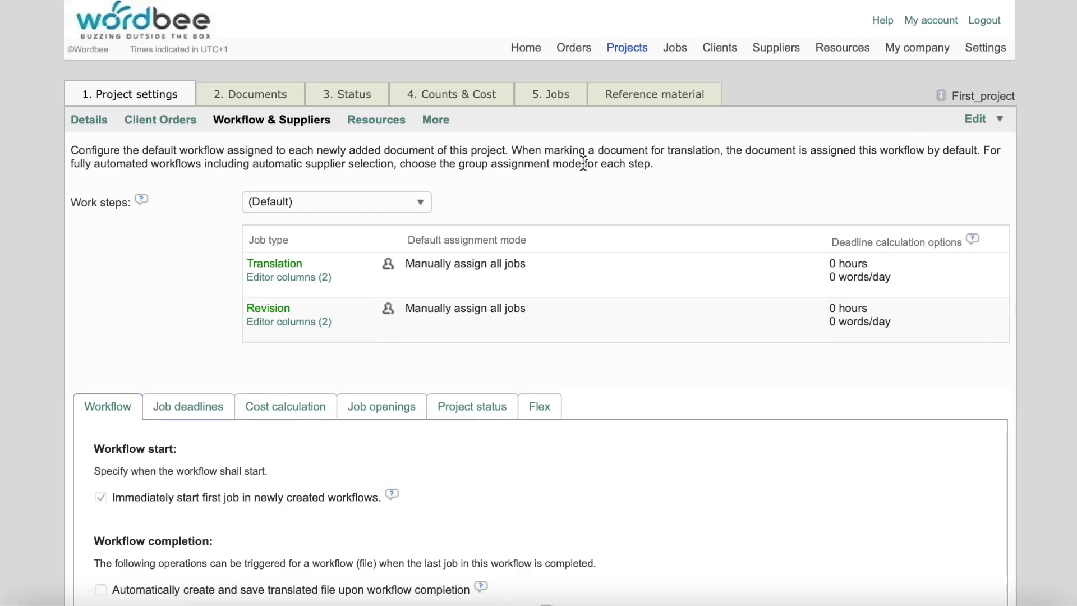
Upload Warsaw_Book_Fair_2017_new.docx to the English (en) folder of the project's documents, searching the computer for "Warsaw" to find it.
left_click(255, 97)
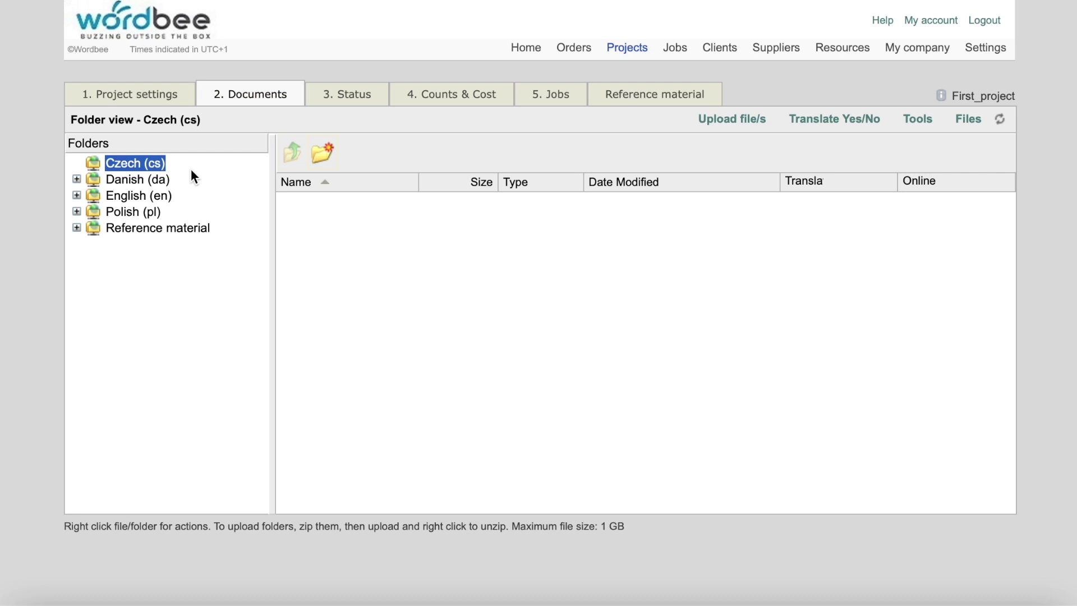
left_click(164, 197)
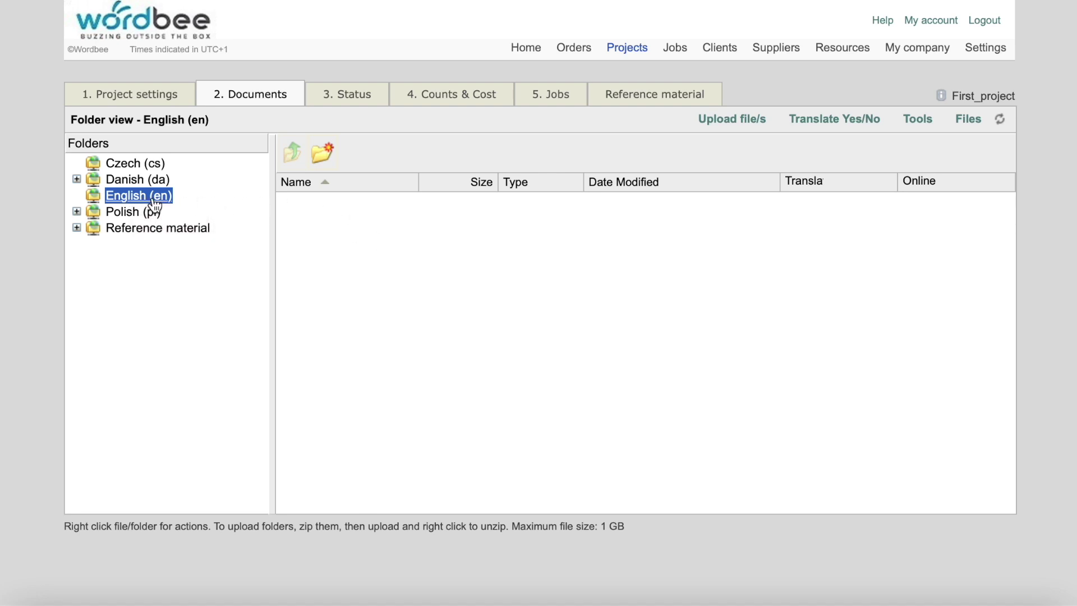
left_click(728, 119)
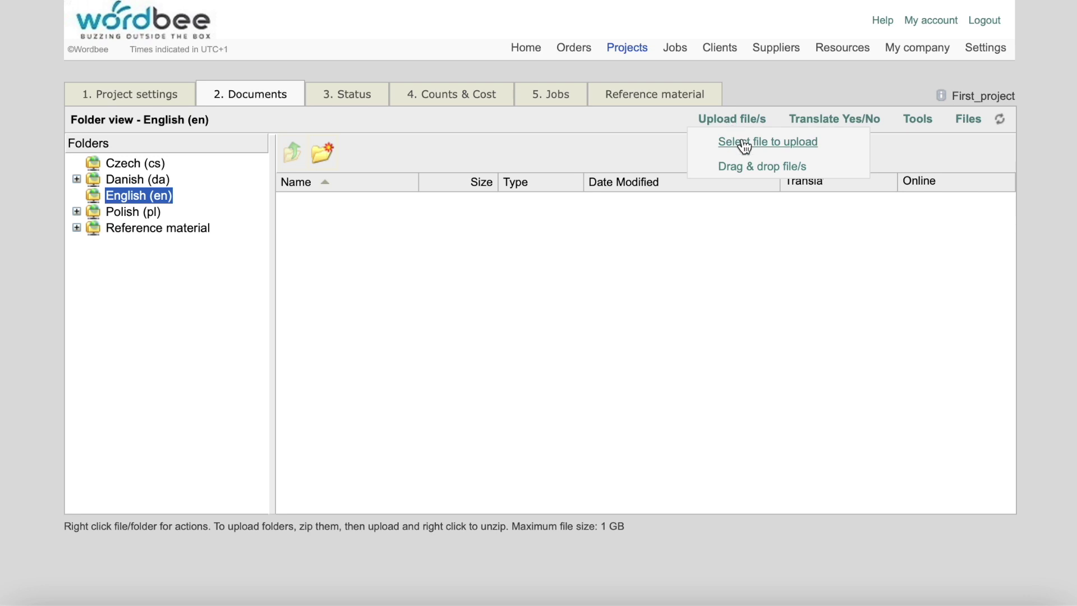
left_click(745, 144)
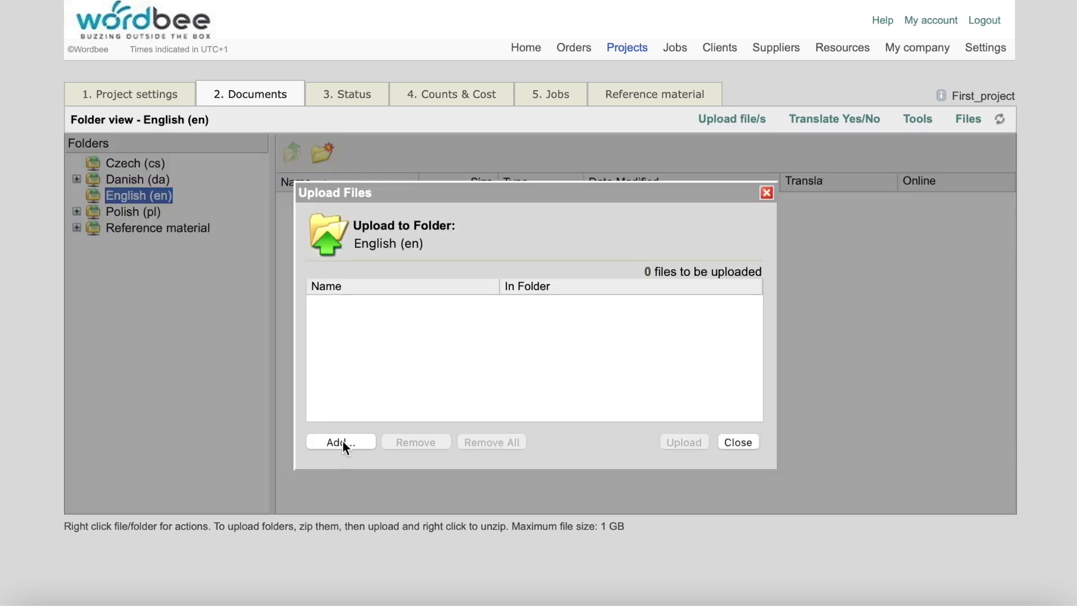
left_click(343, 441)
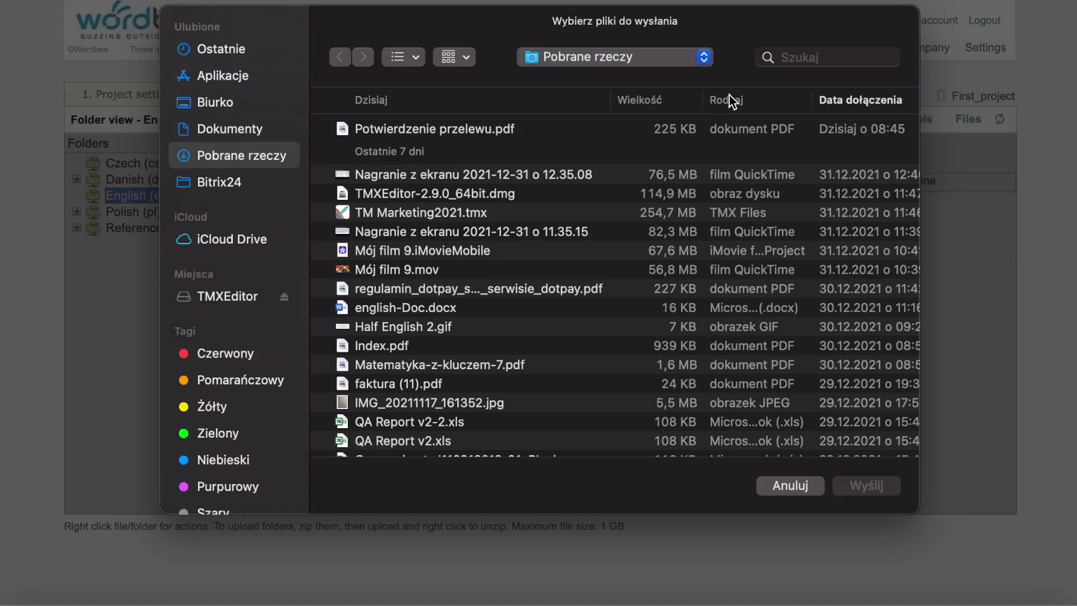
left_click(832, 60)
type("Warsaw")
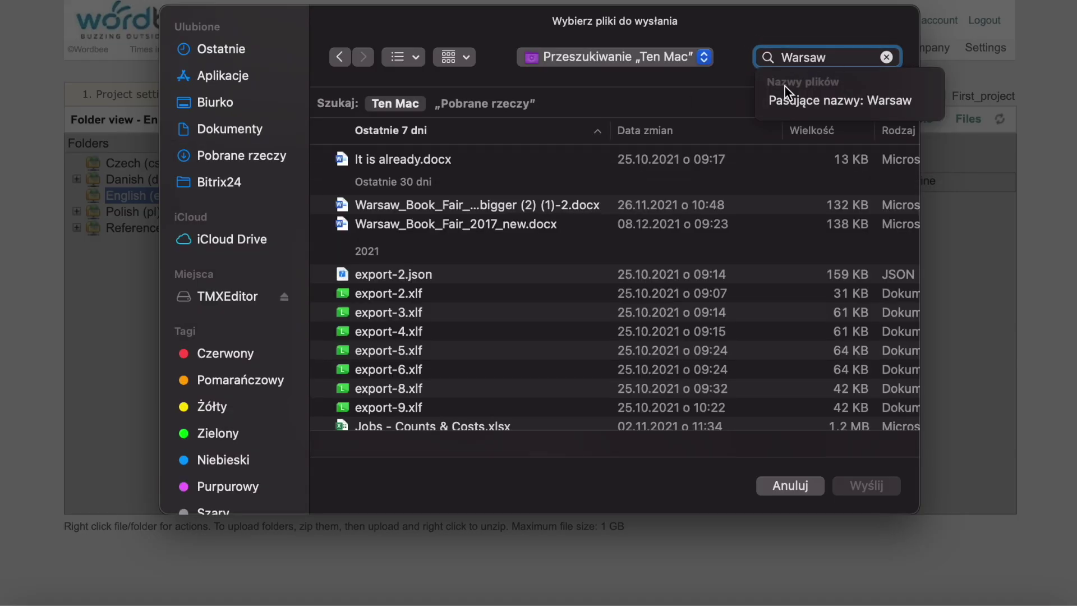
left_click(540, 224)
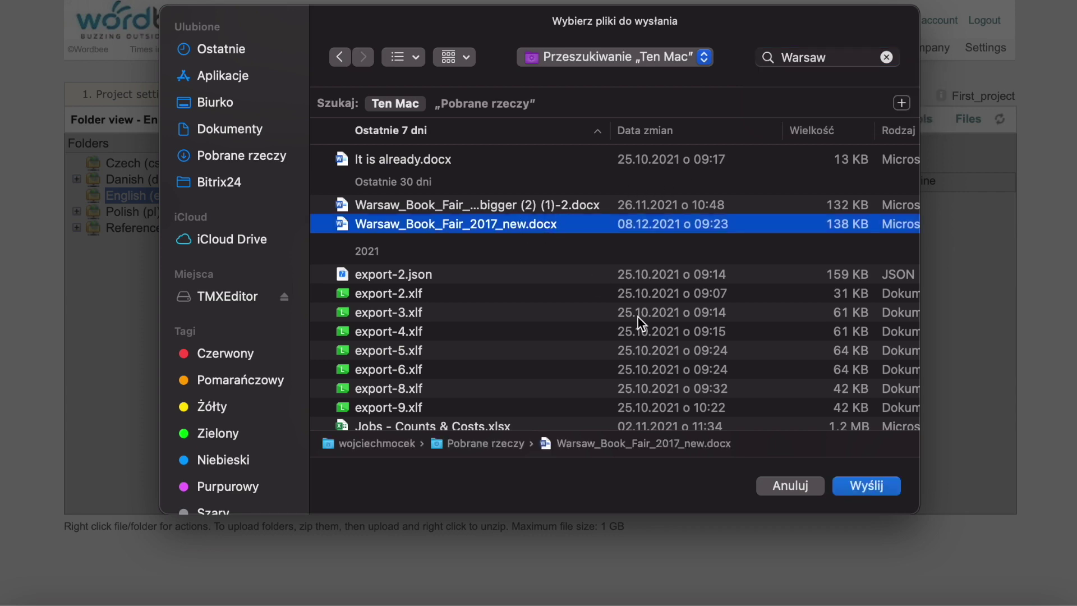
left_click(868, 492)
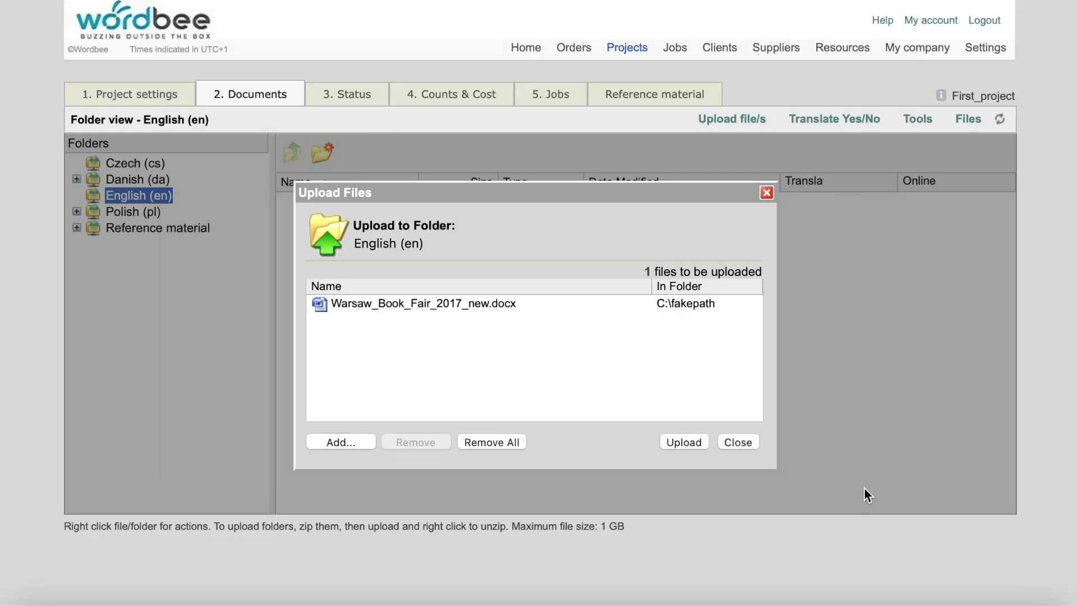
left_click(692, 442)
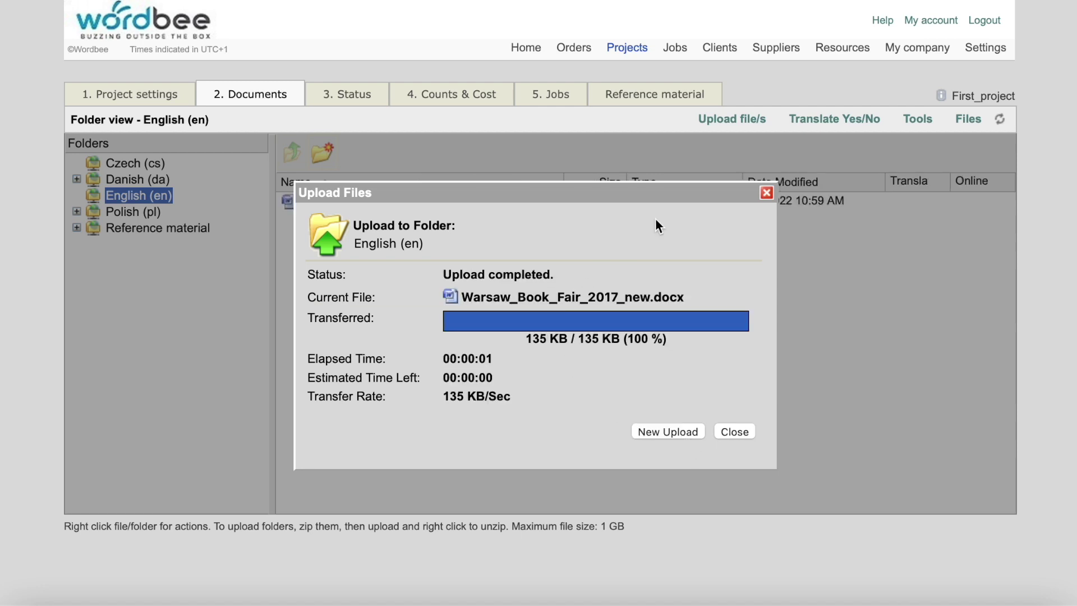
left_click(765, 193)
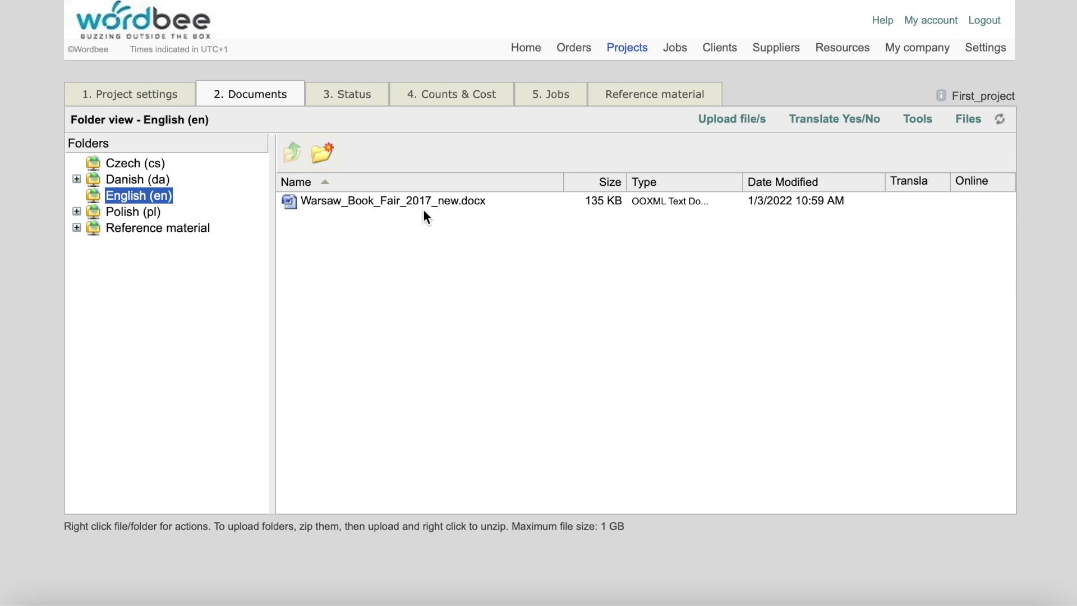
Mark Warsaw_Book_Fair_2017_new.docx for online translation into Czech, Danish and Polish, using the project default workflow with machine translation switched off.
left_click(371, 208)
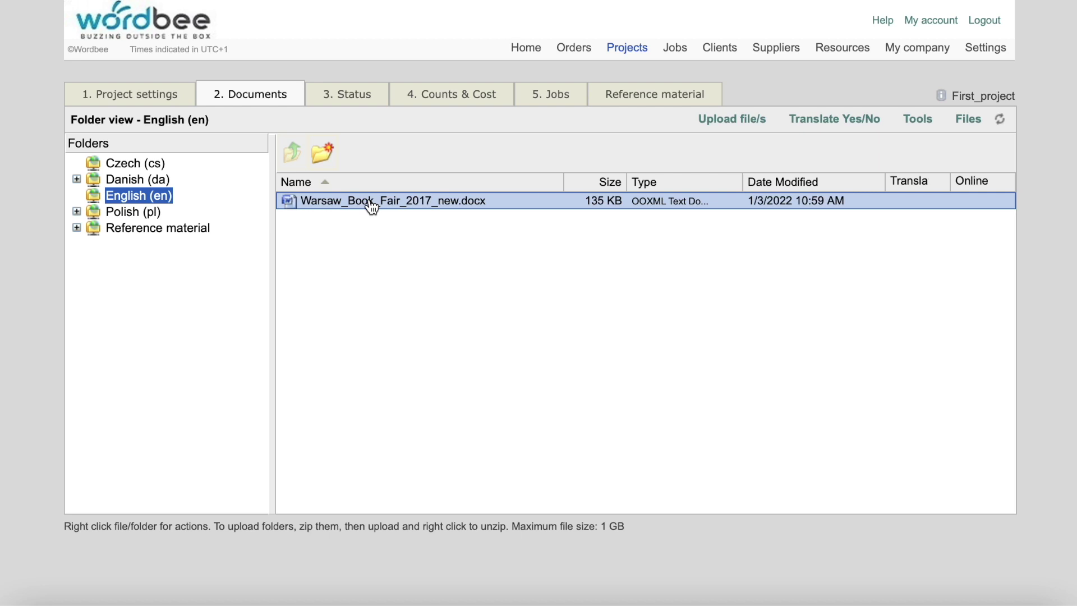
right_click(370, 208)
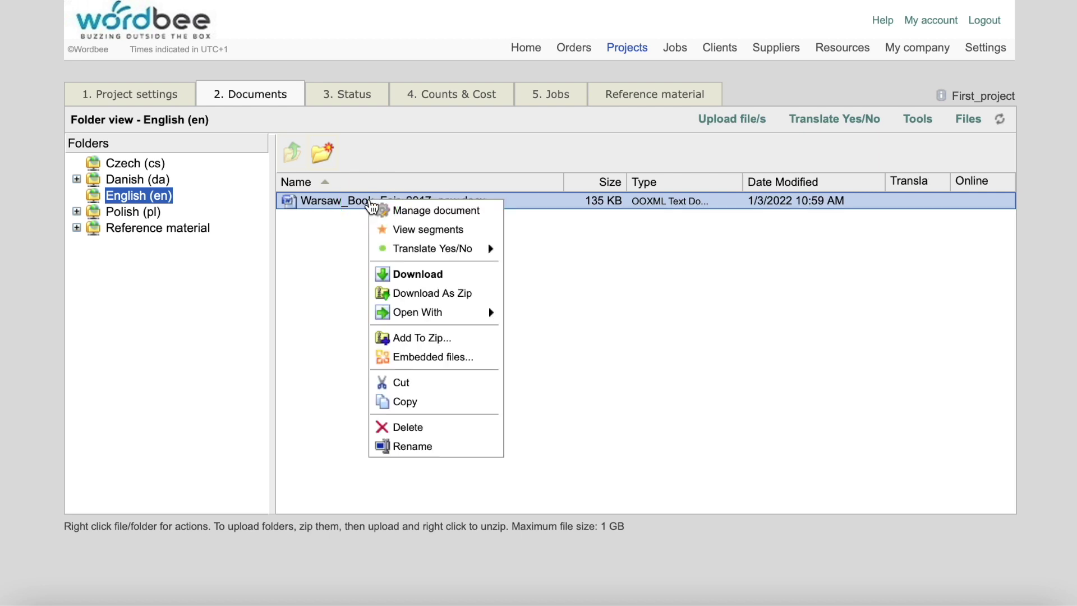
mouse_move(490, 250)
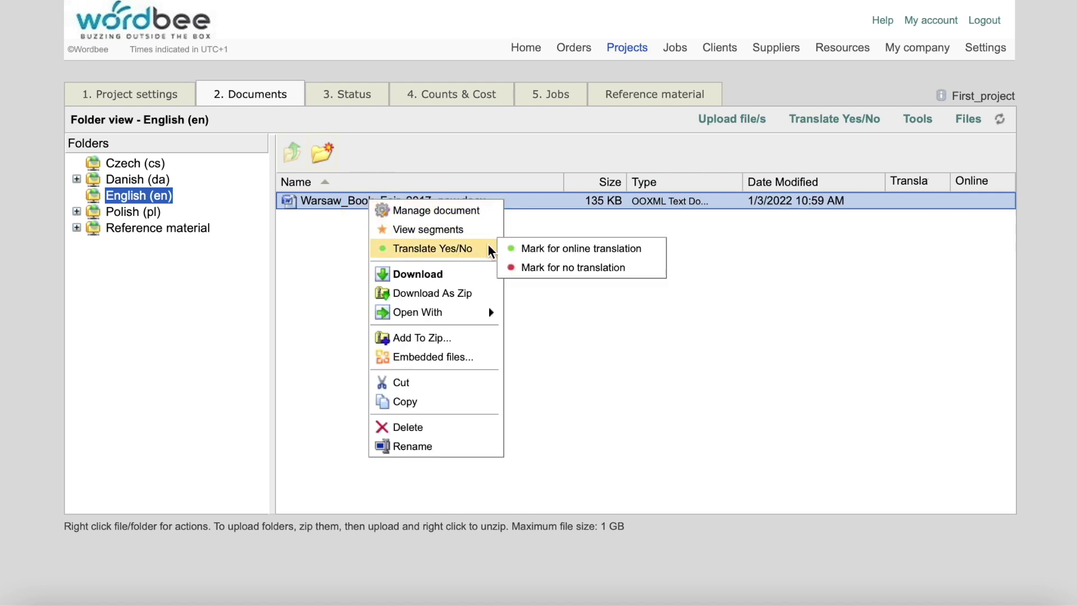
left_click(555, 250)
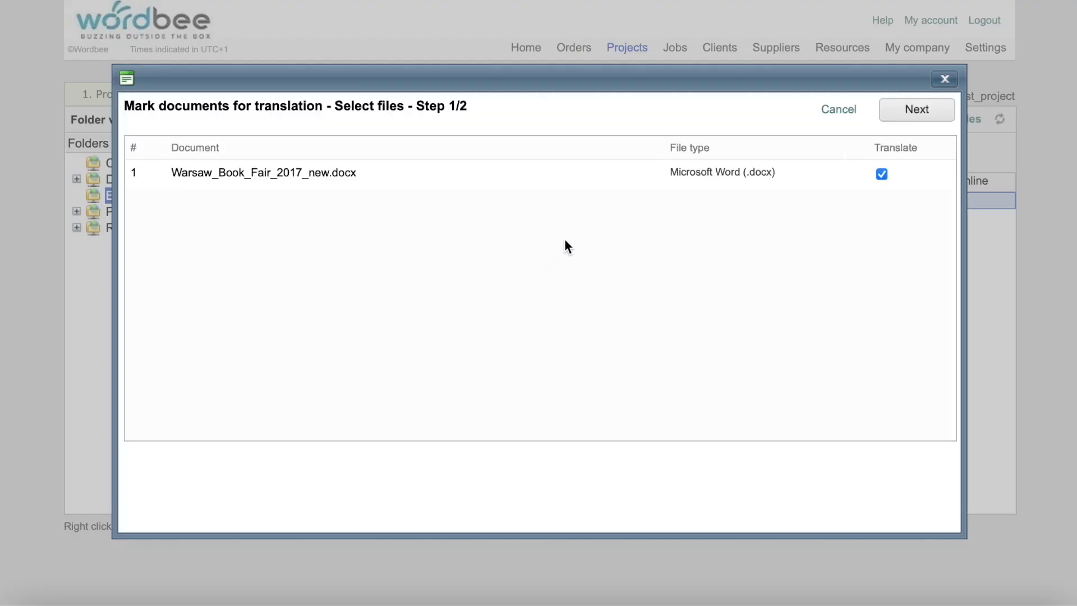
left_click(927, 116)
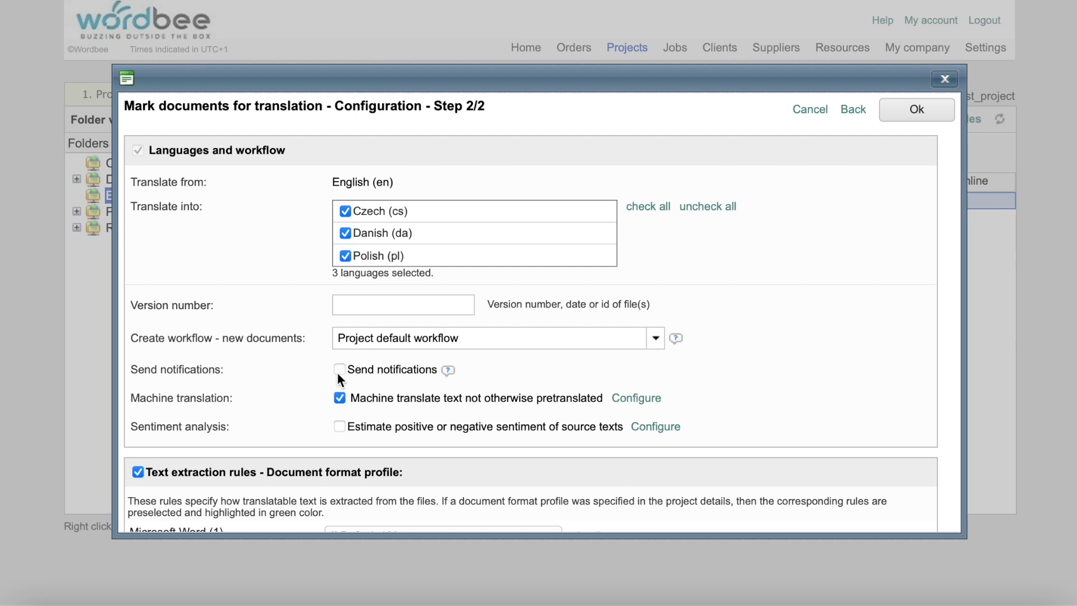
scroll(707, 395, "down", 3)
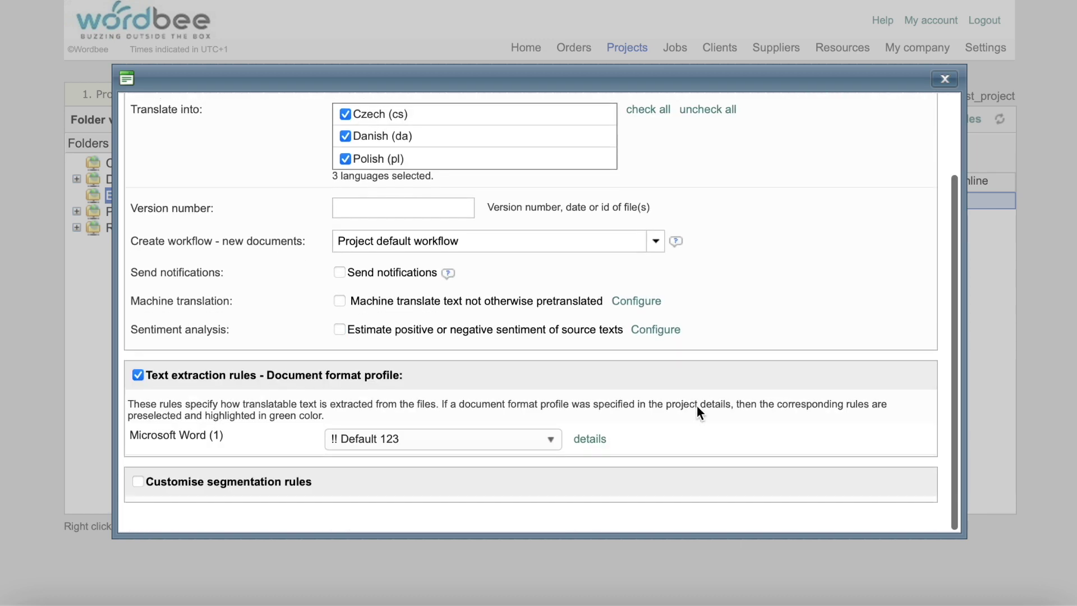
scroll(800, 289, "up", 3)
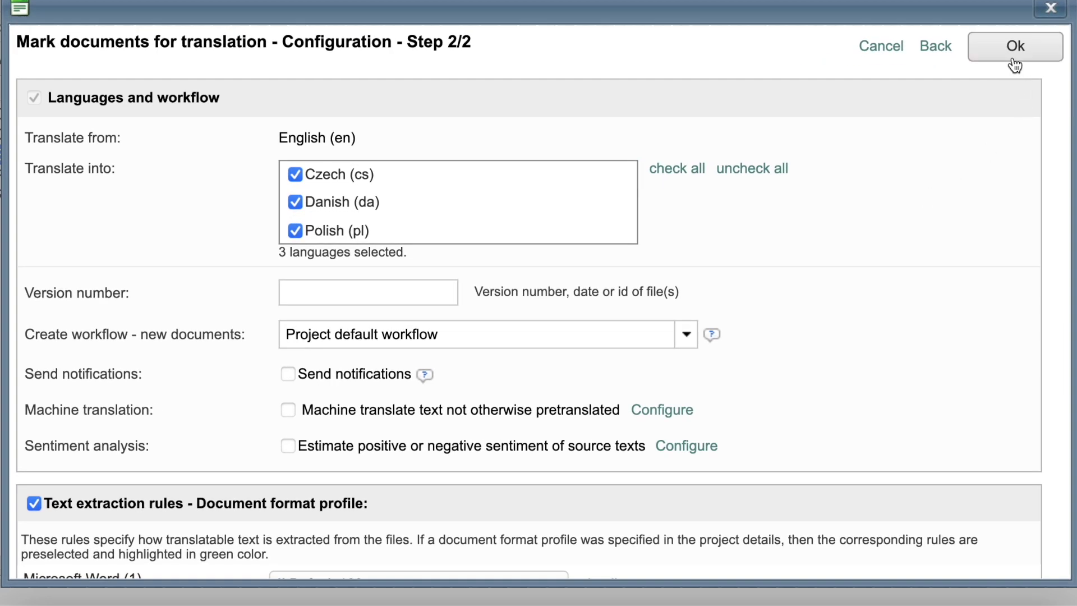
left_click(1015, 52)
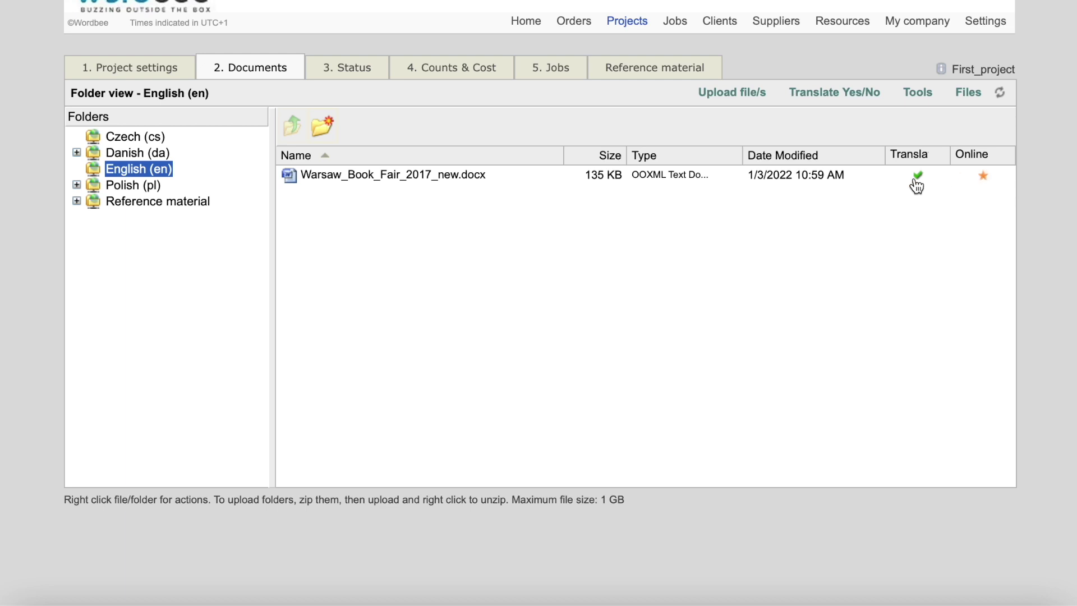
View the extracted segments of the uploaded Warsaw_Book_Fair_2017_new.docx document.
right_click(554, 179)
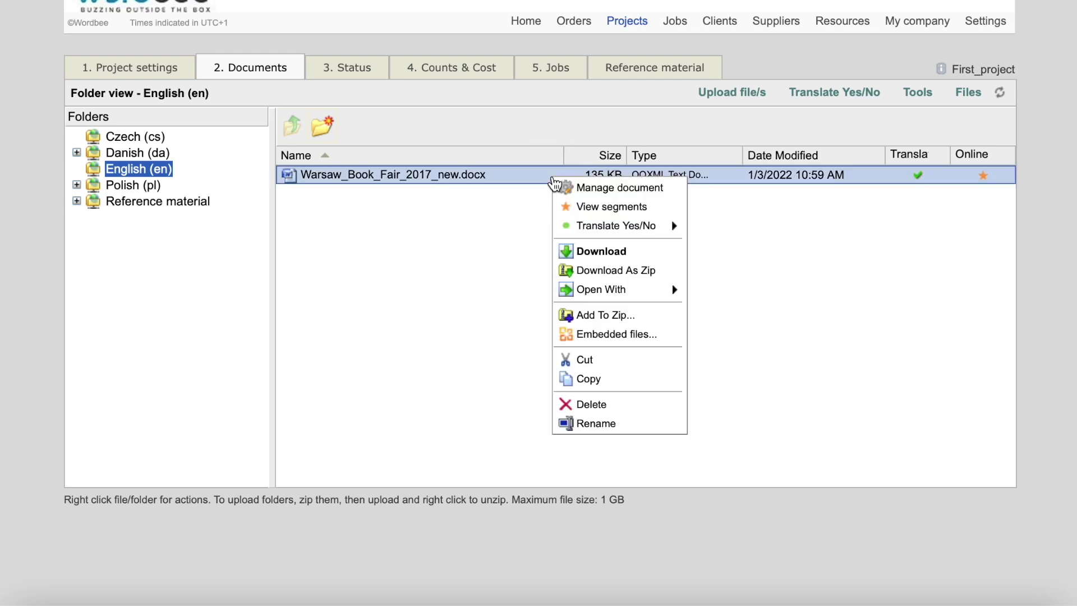
left_click(613, 212)
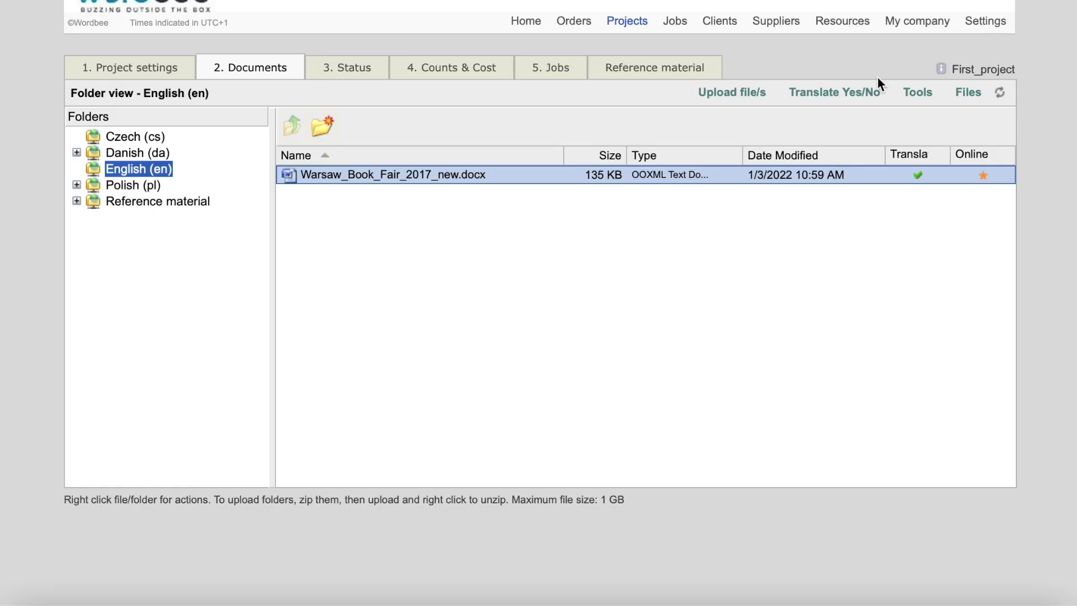
Open the segments of Warsaw_Book_Fair_2017_new.docx in the translation editor and view the languages available for changing the Czech column.
right_click(733, 177)
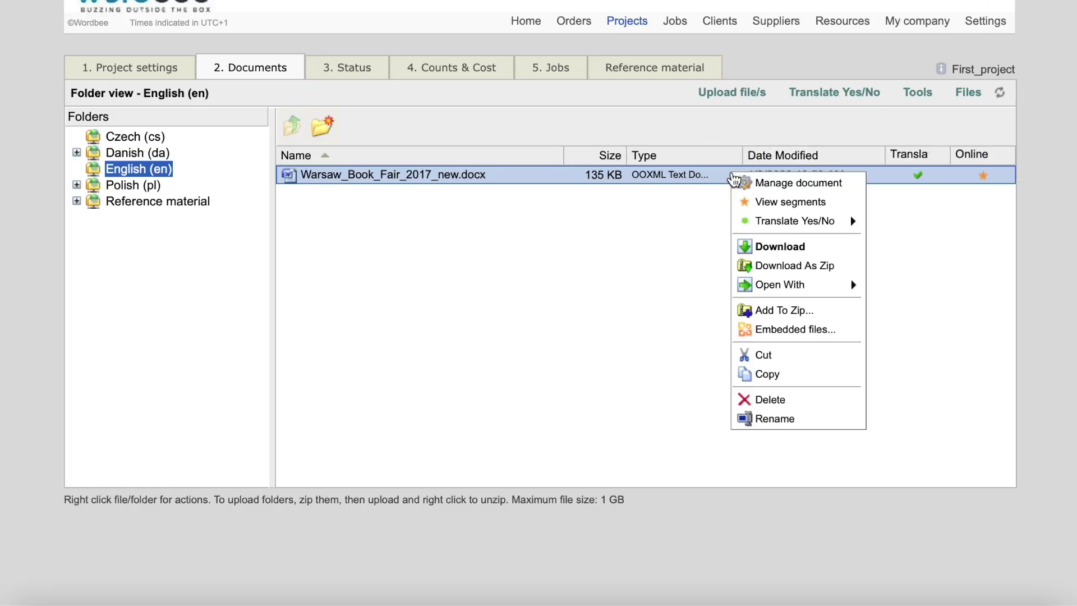
left_click(750, 202)
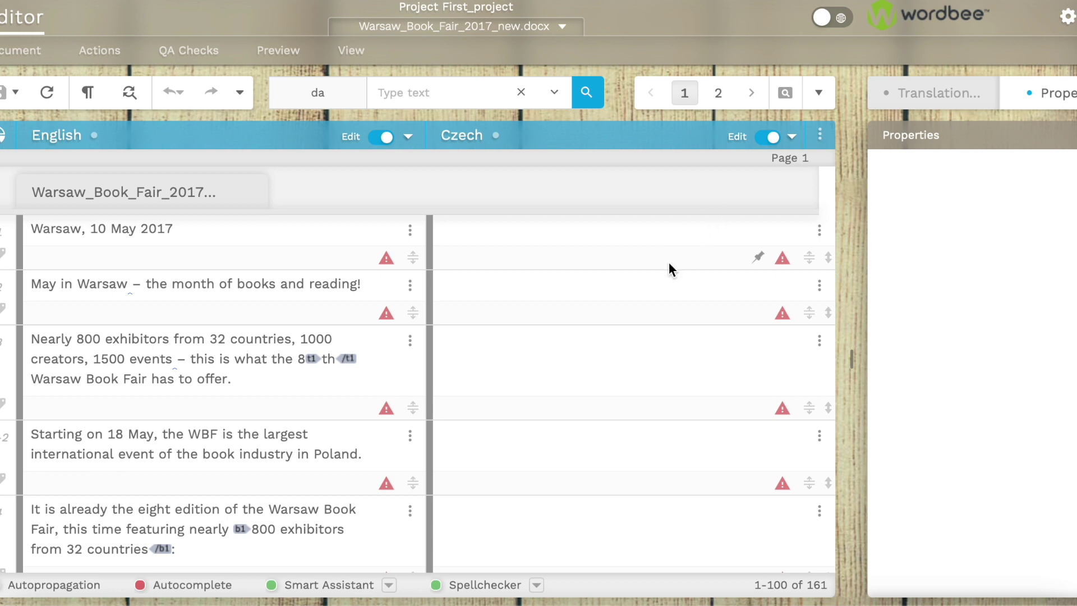
left_click(792, 137)
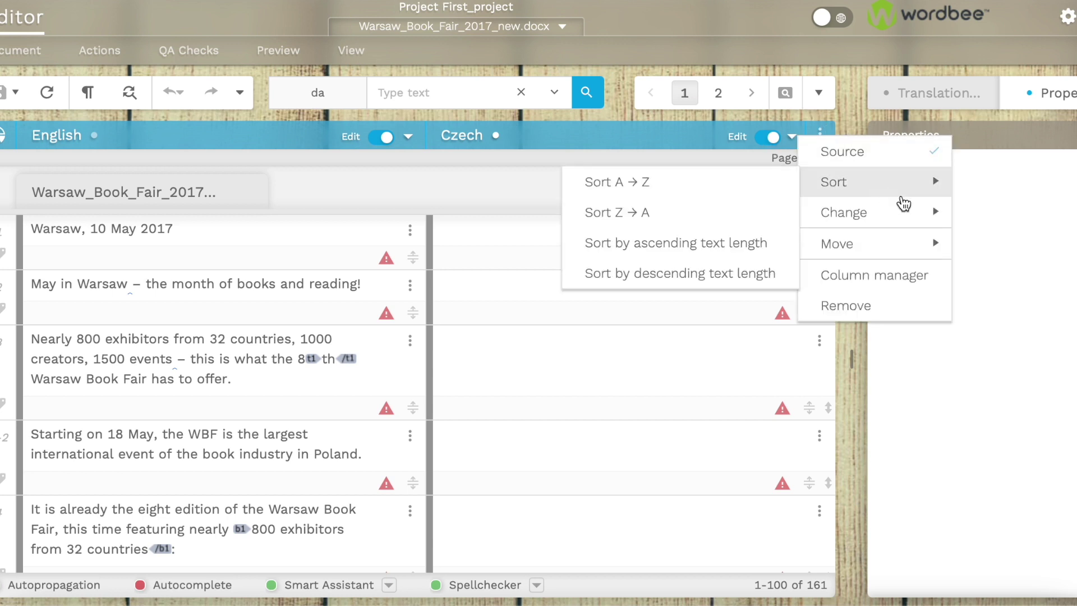
mouse_move(935, 215)
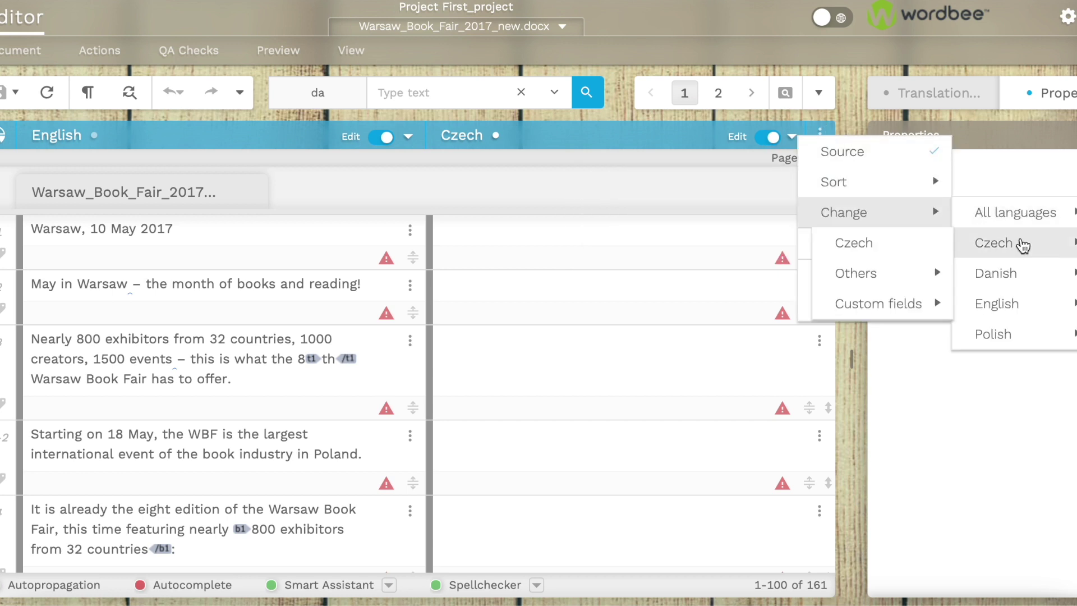
mouse_move(1075, 276)
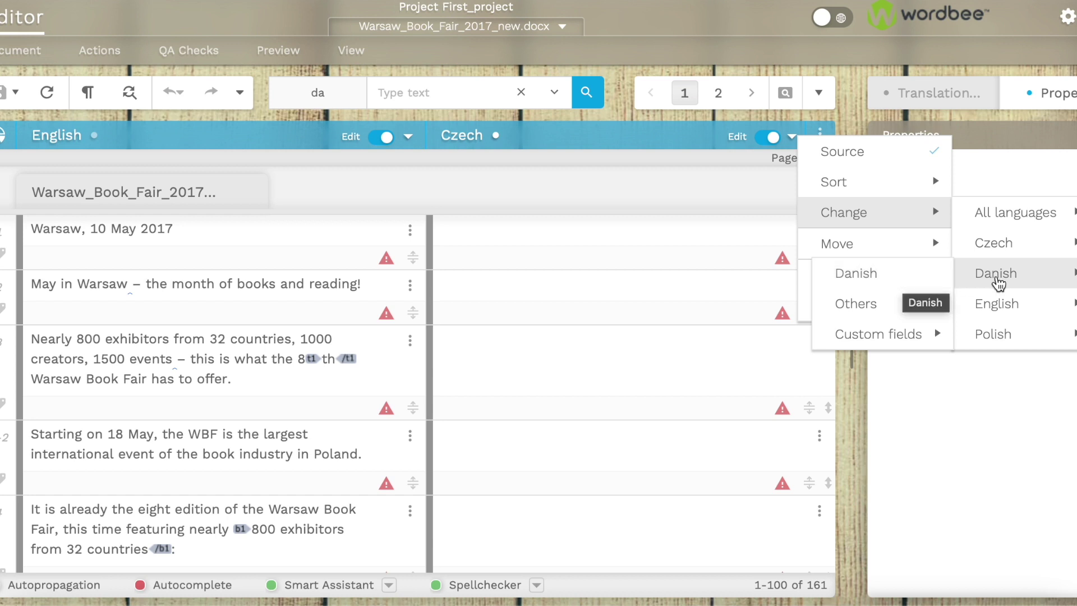
left_click(675, 241)
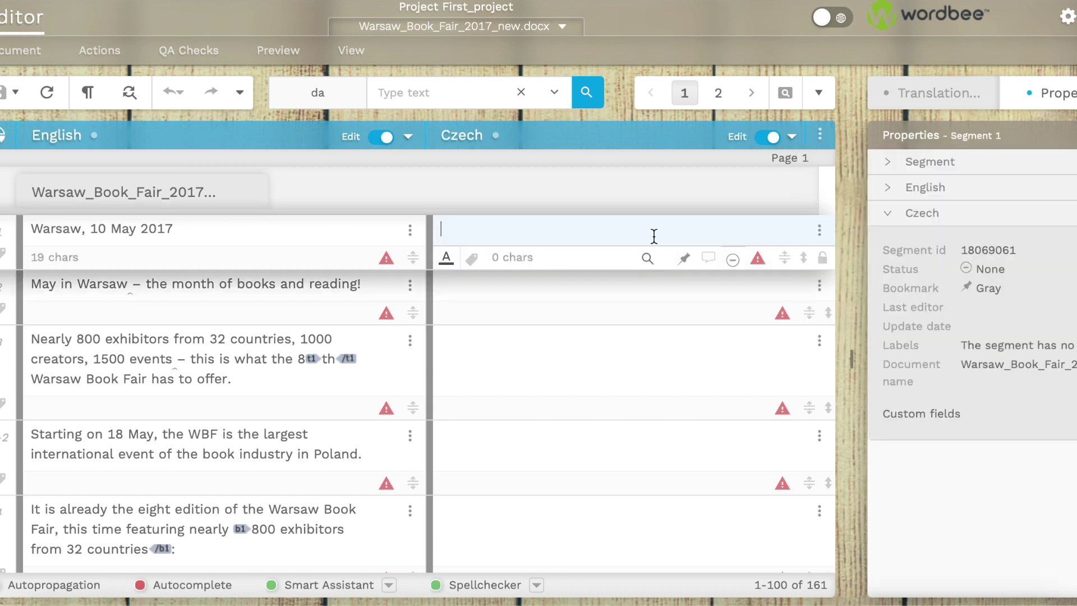